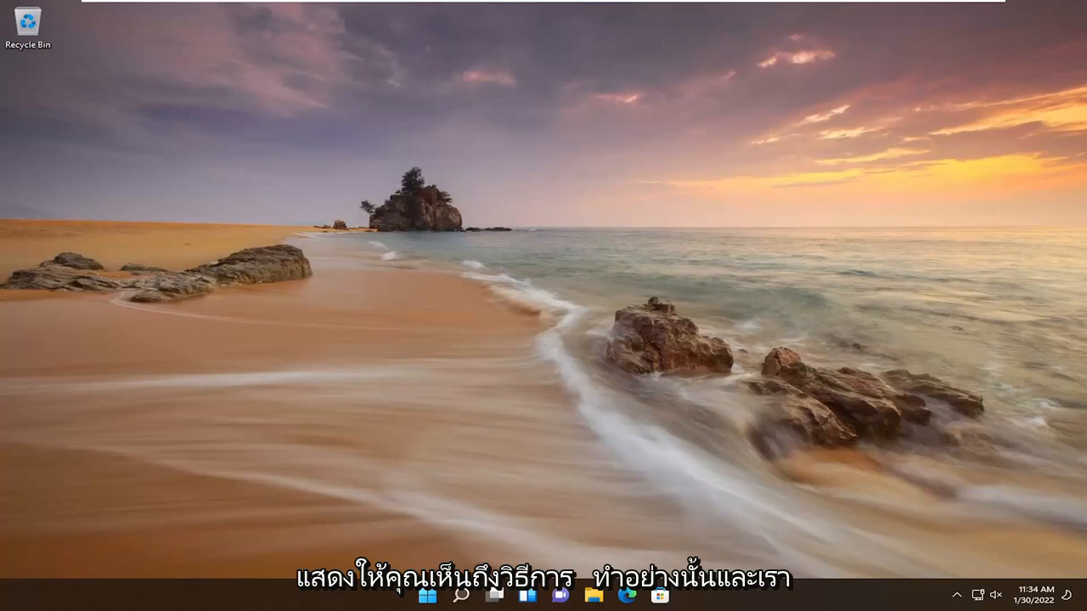
Step: Launch the Settings app from the Windows search results
click(461, 596)
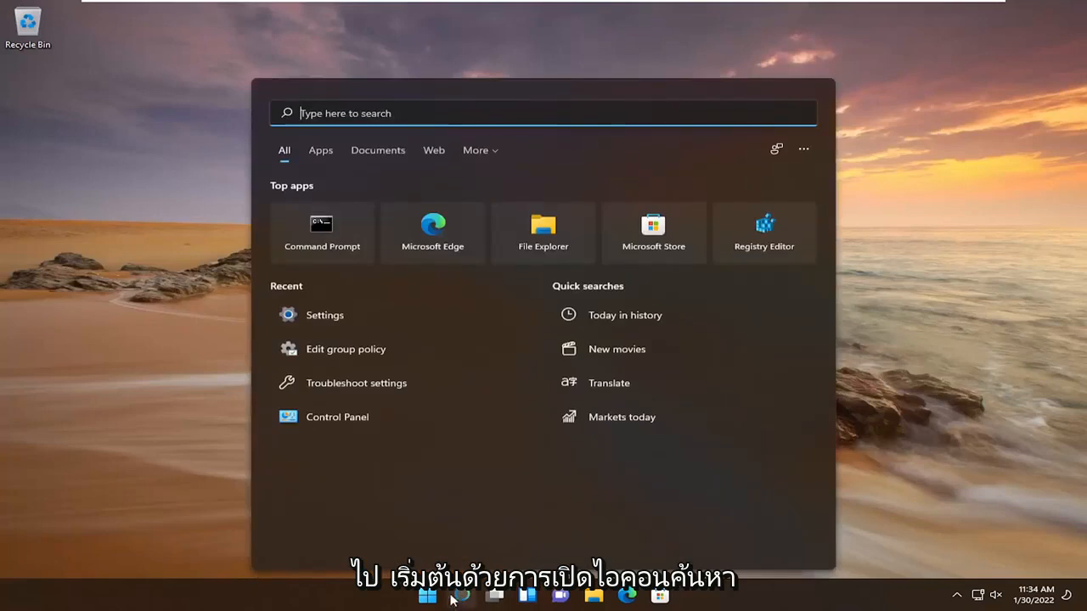
text(settings)
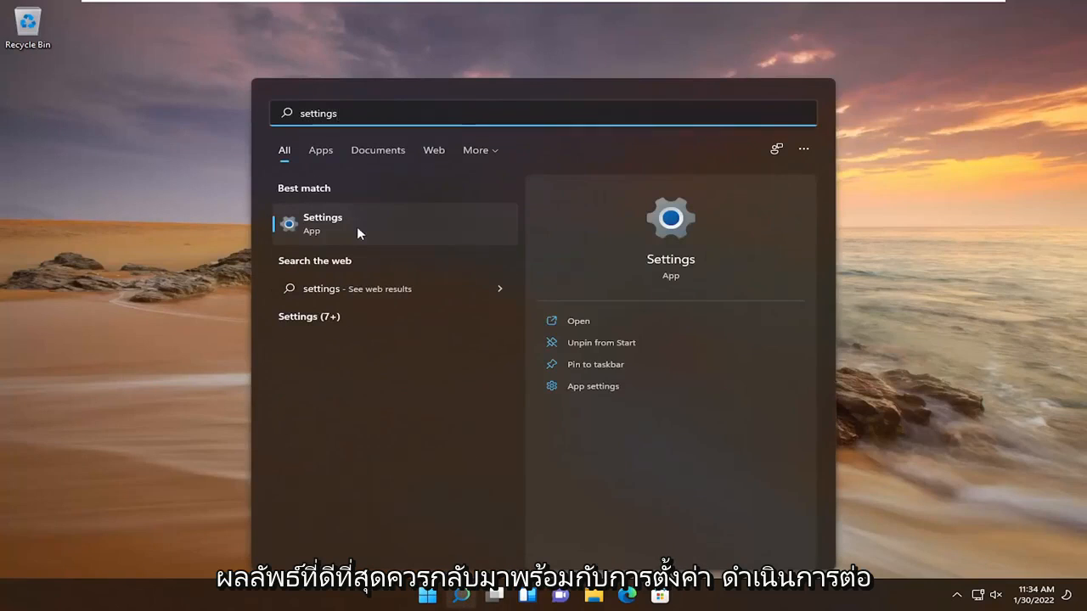
click(399, 229)
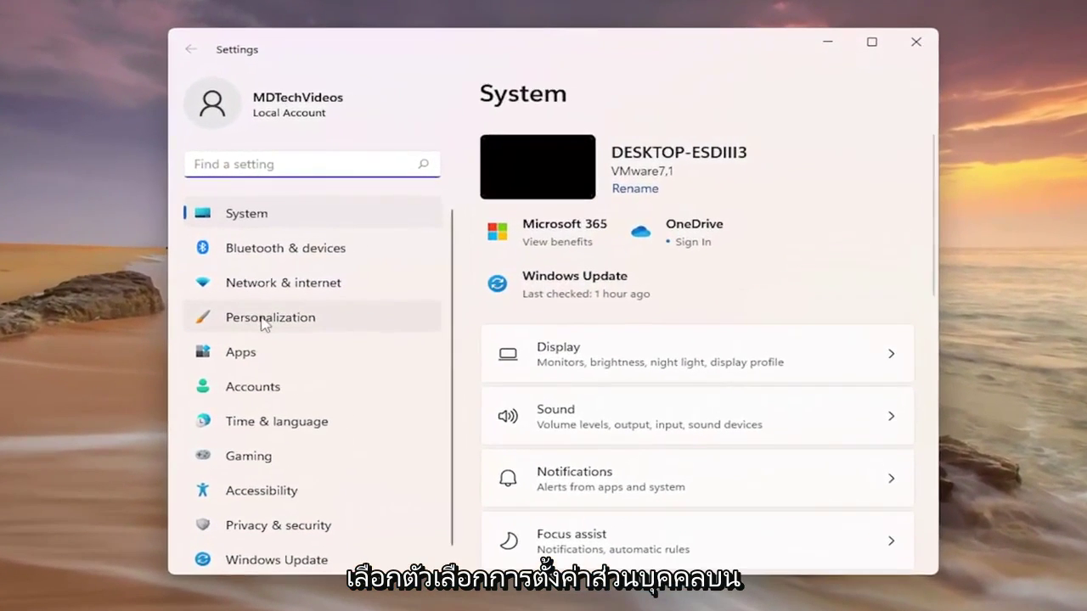
Step: Apply the light flowing-petals theme from the Personalization page
click(265, 321)
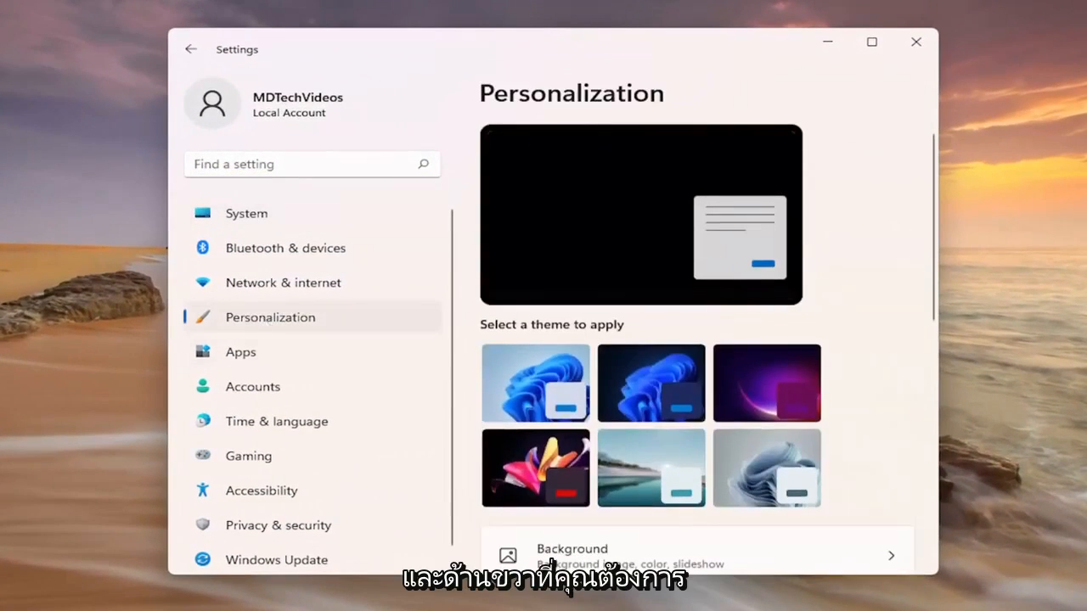
scroll(836, 433, down, 3)
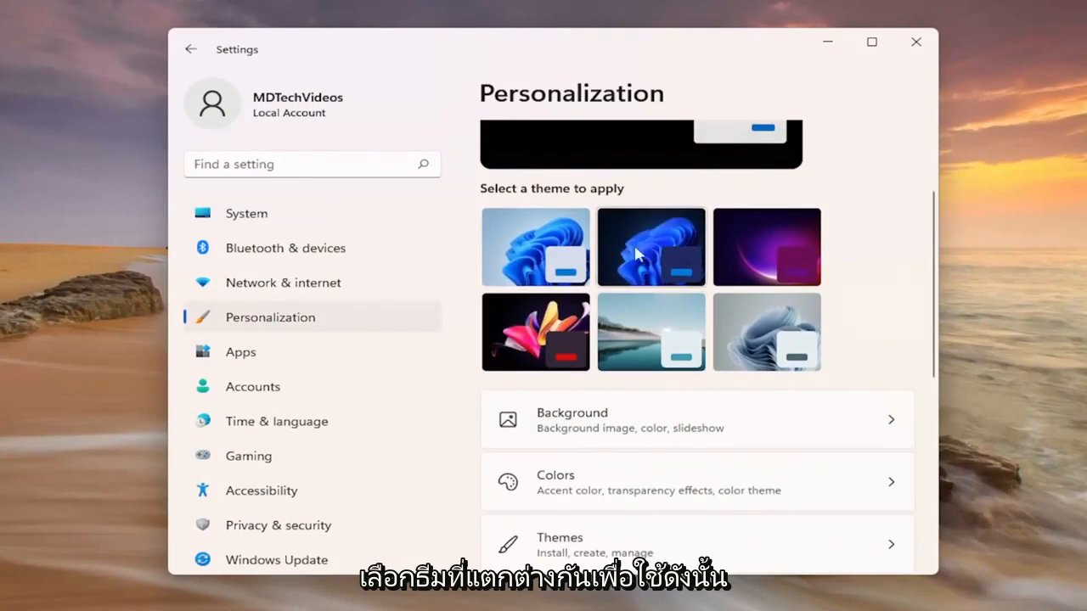
click(658, 265)
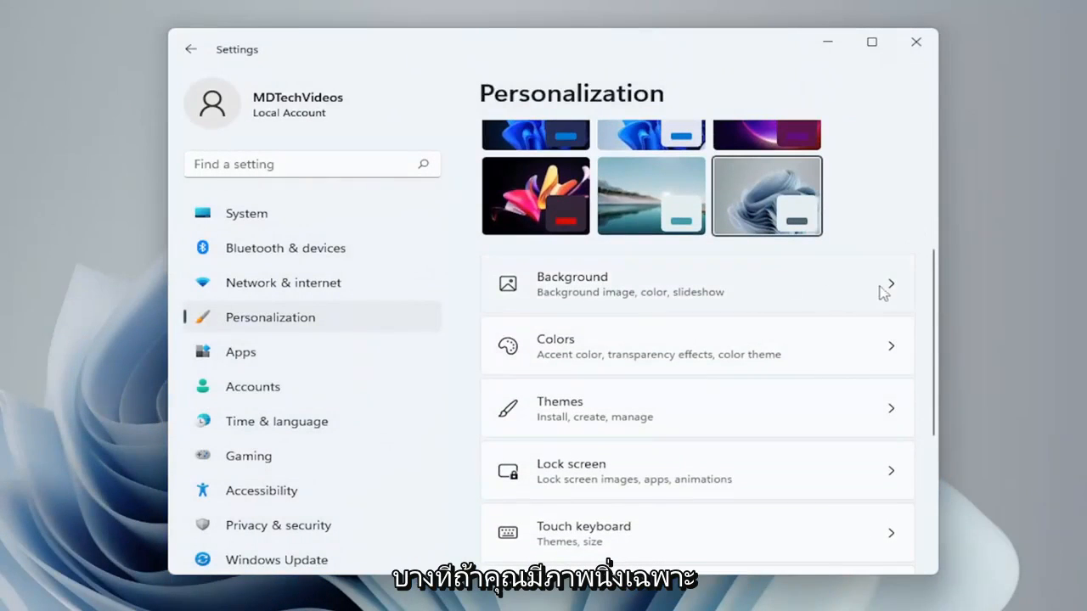
click(885, 293)
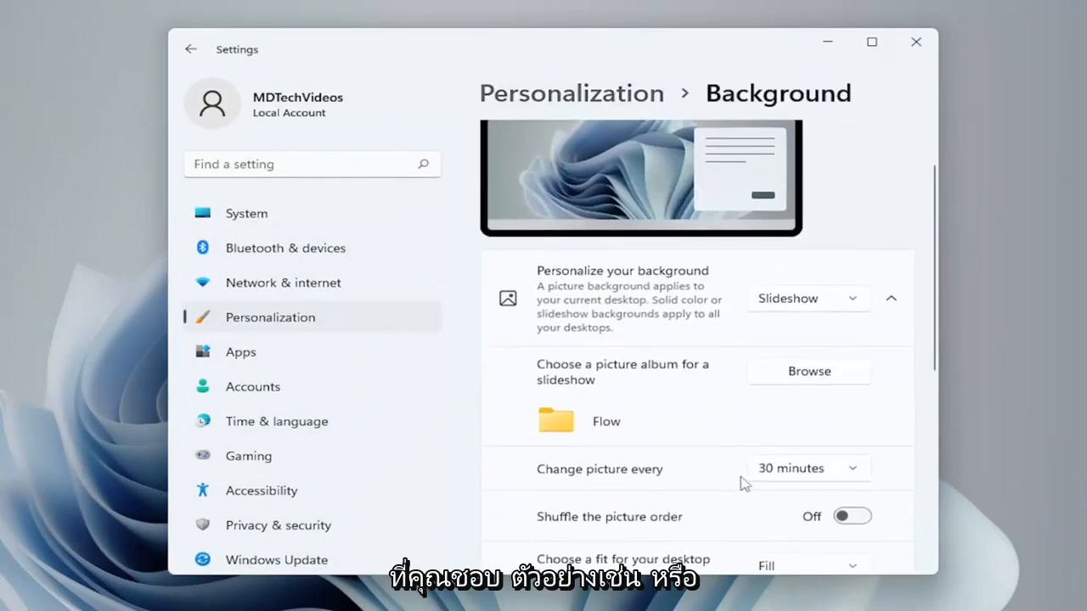
scroll(662, 340, down, 3)
scroll(662, 340, down, 2)
scroll(662, 342, down, 1)
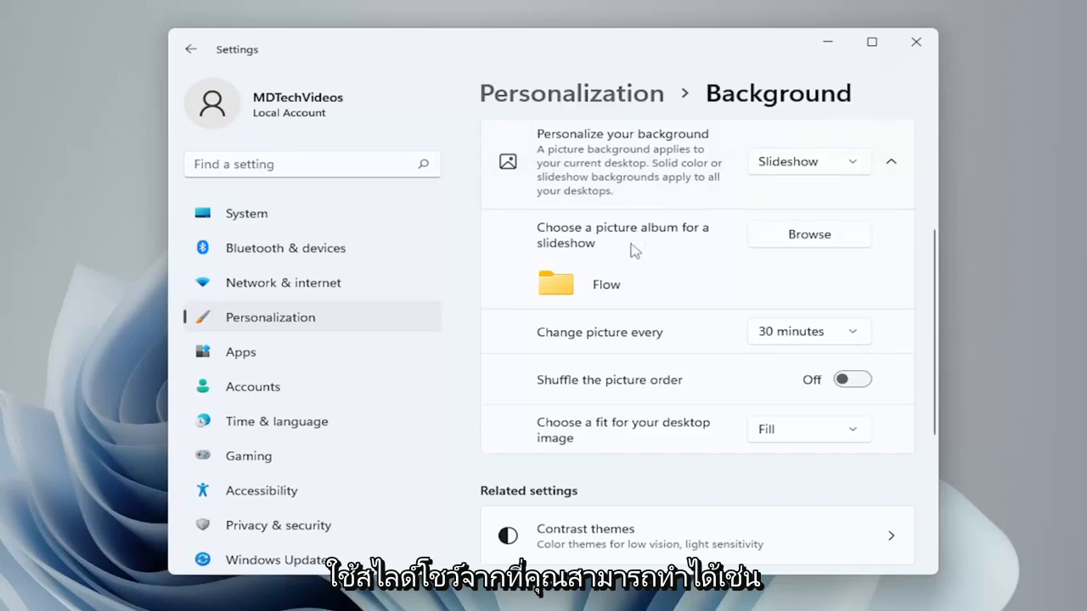
scroll(710, 419, down, 3)
scroll(710, 419, down, 2)
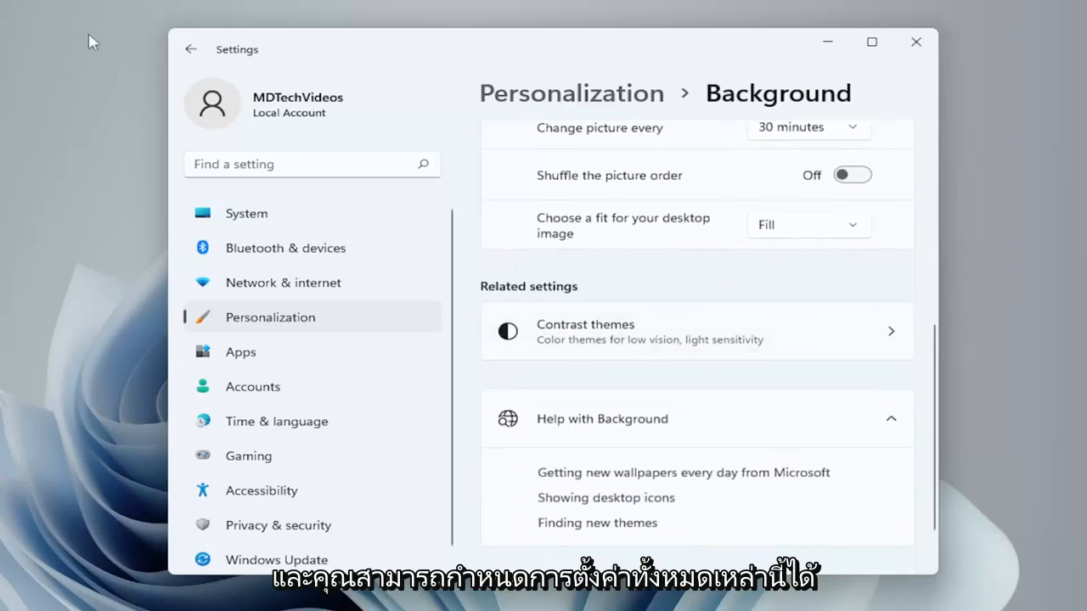
click(190, 49)
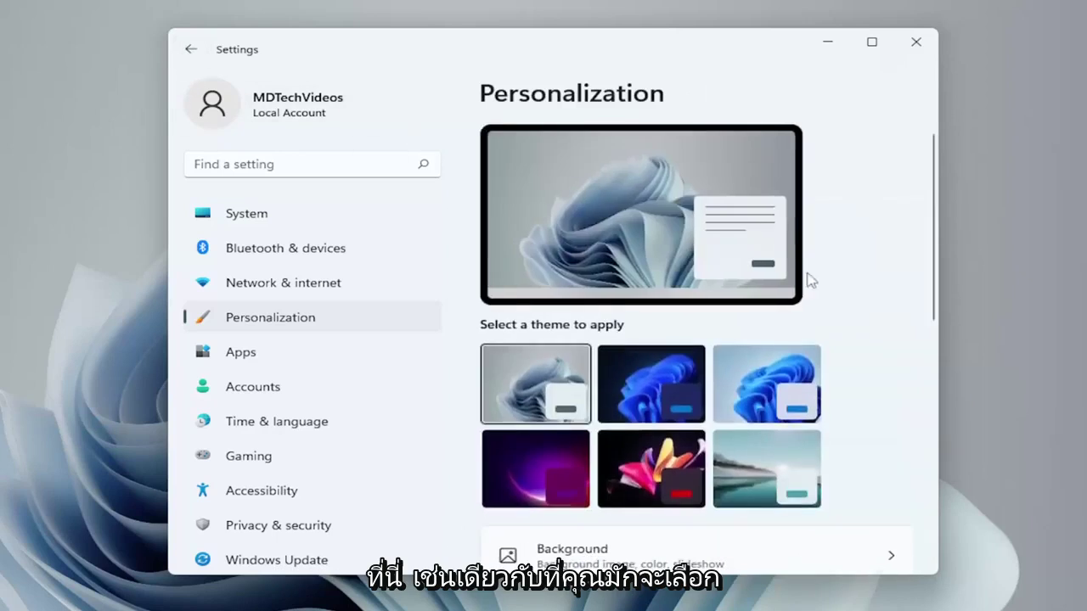
scroll(788, 356, down, 2)
scroll(788, 356, down, 2)
click(560, 346)
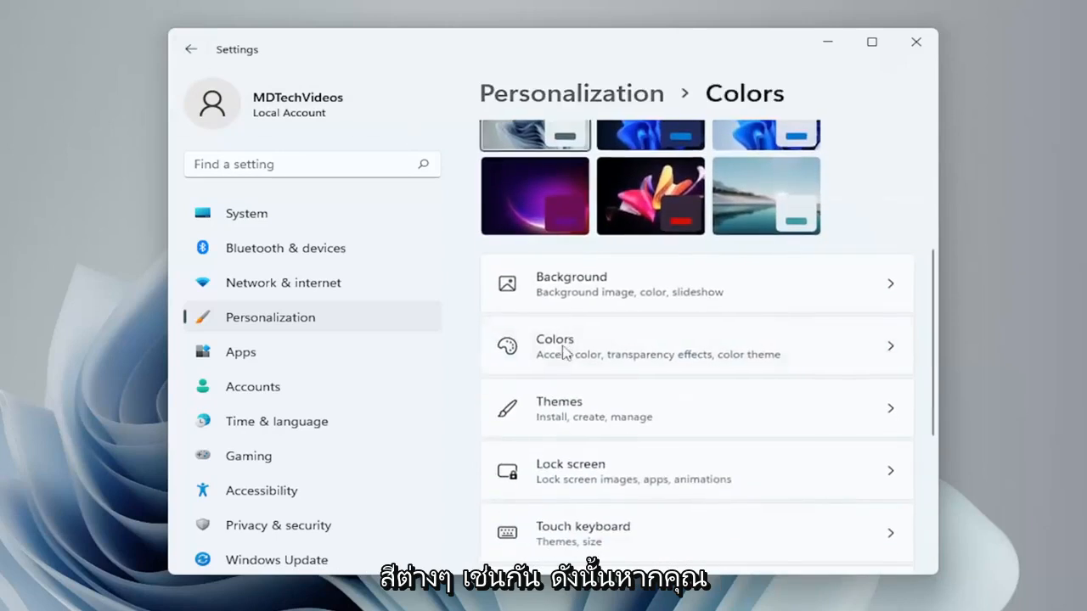
scroll(714, 399, down, 1)
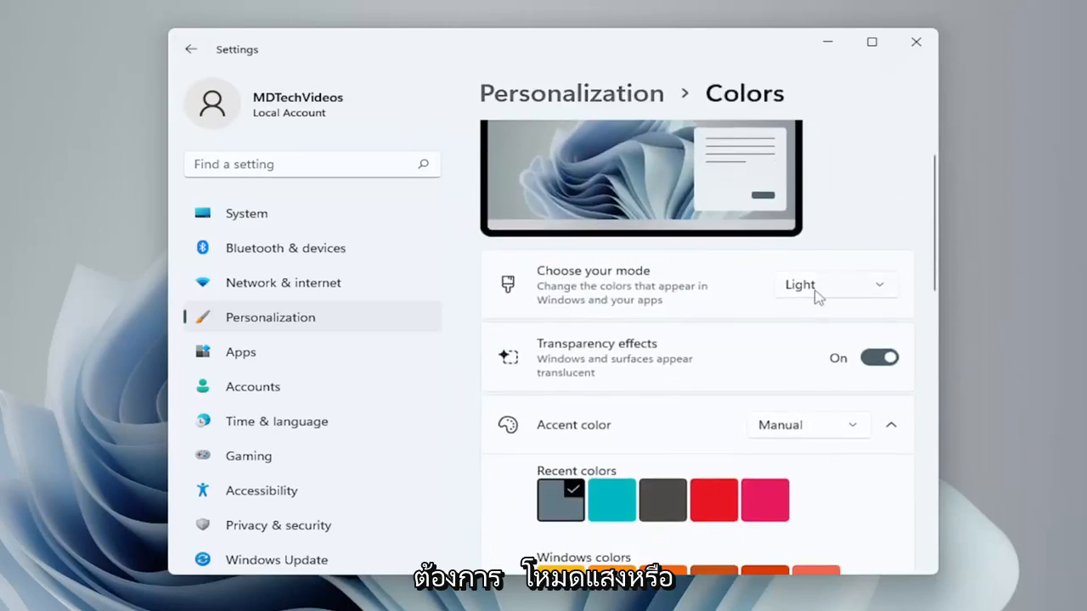
click(807, 424)
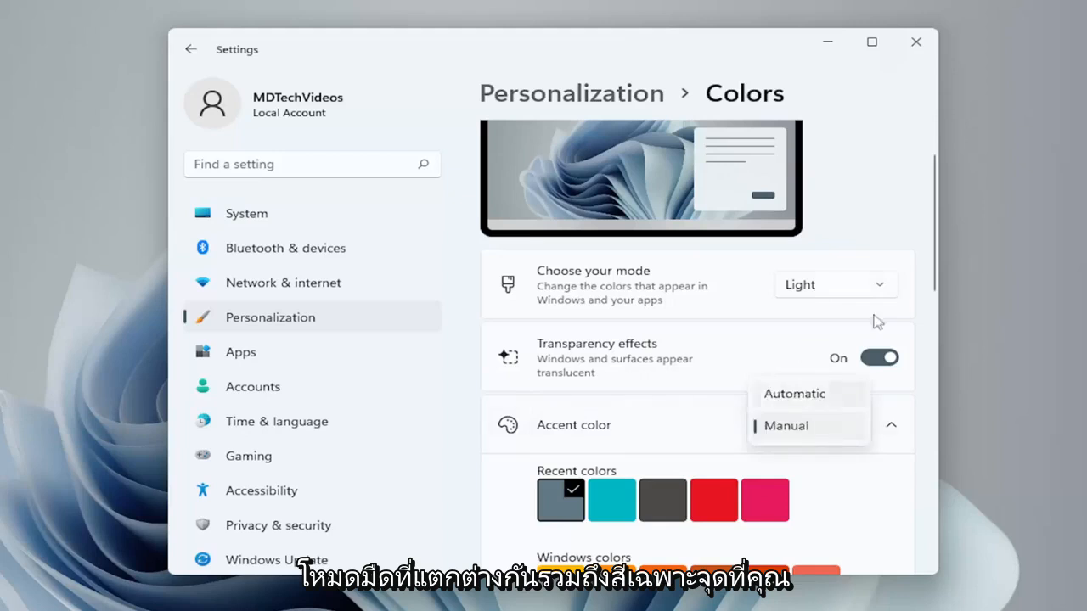
click(875, 314)
scroll(858, 225, down, 4)
scroll(840, 339, down, 4)
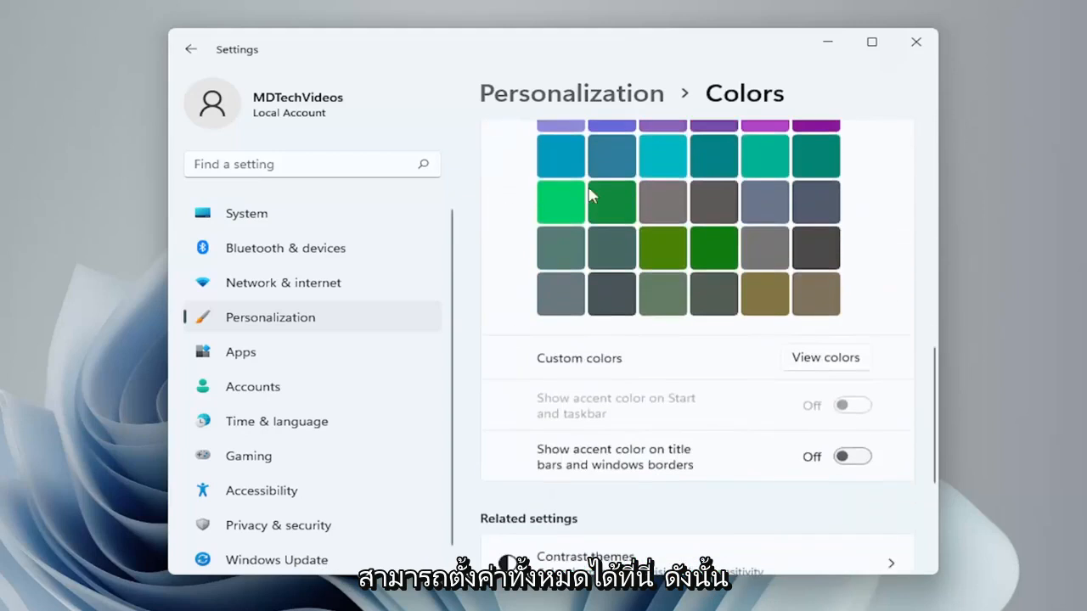
click(190, 49)
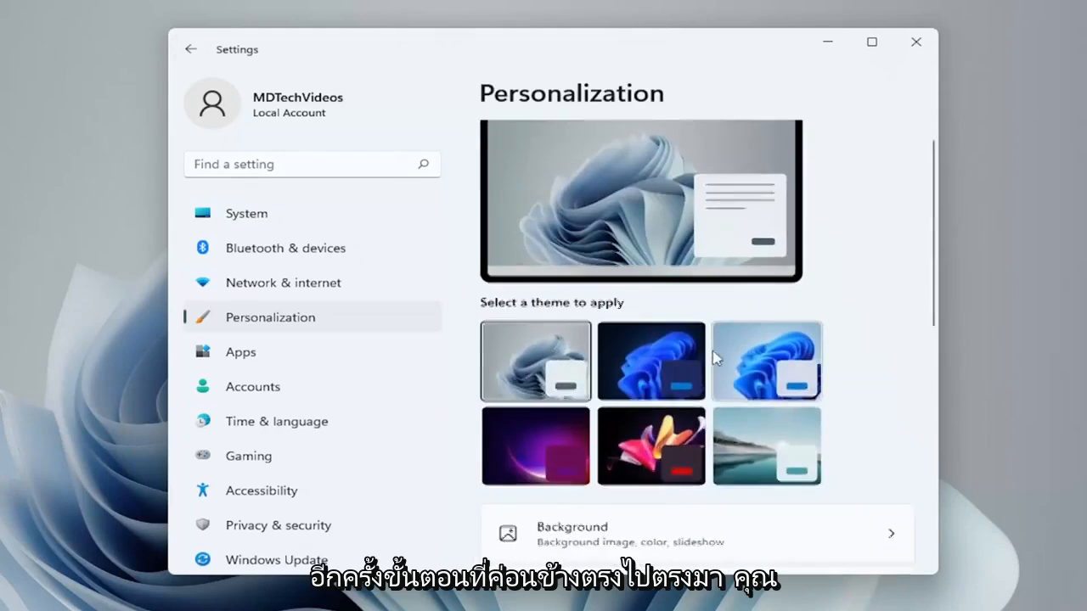
scroll(716, 370, down, 1)
scroll(715, 370, down, 2)
scroll(709, 368, down, 2)
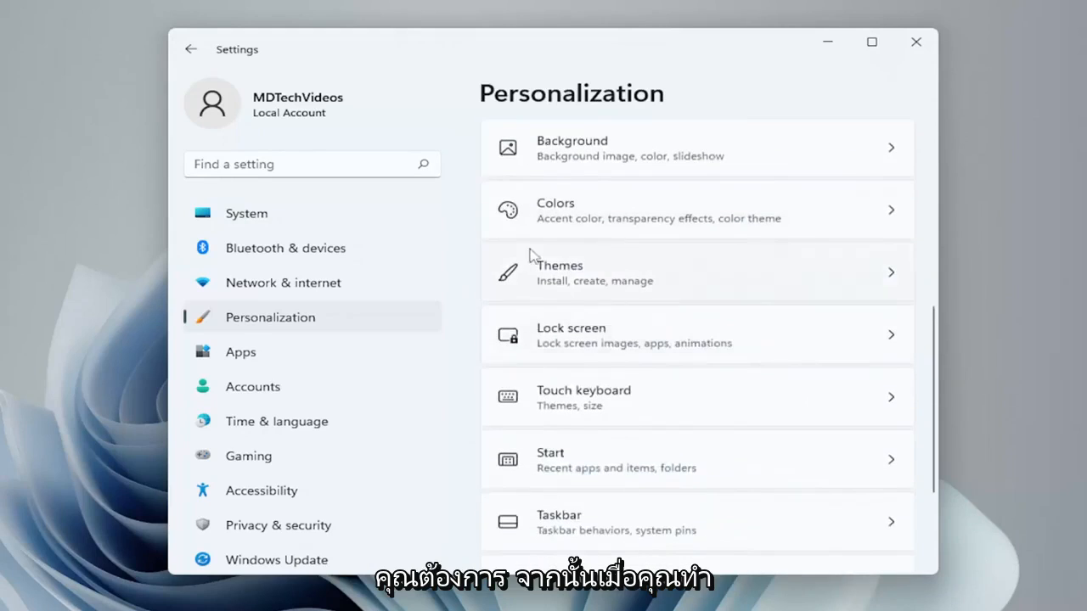
scroll(622, 392, up, 1)
scroll(623, 393, up, 1)
scroll(595, 373, up, 1)
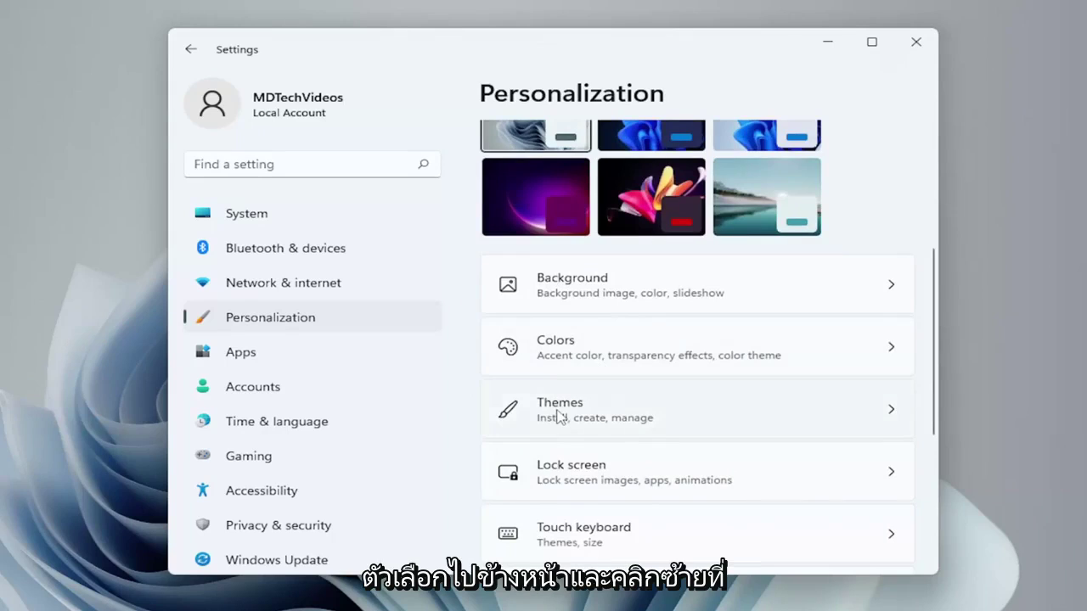
Step: Check the theme's accent colour, then begin saving it as a custom theme
click(561, 416)
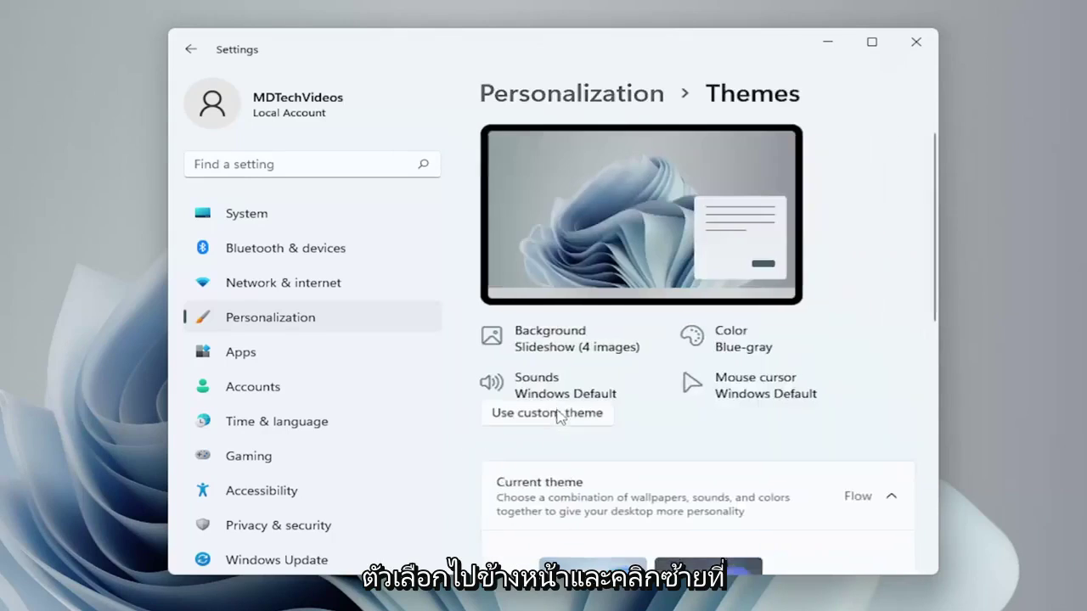
click(748, 352)
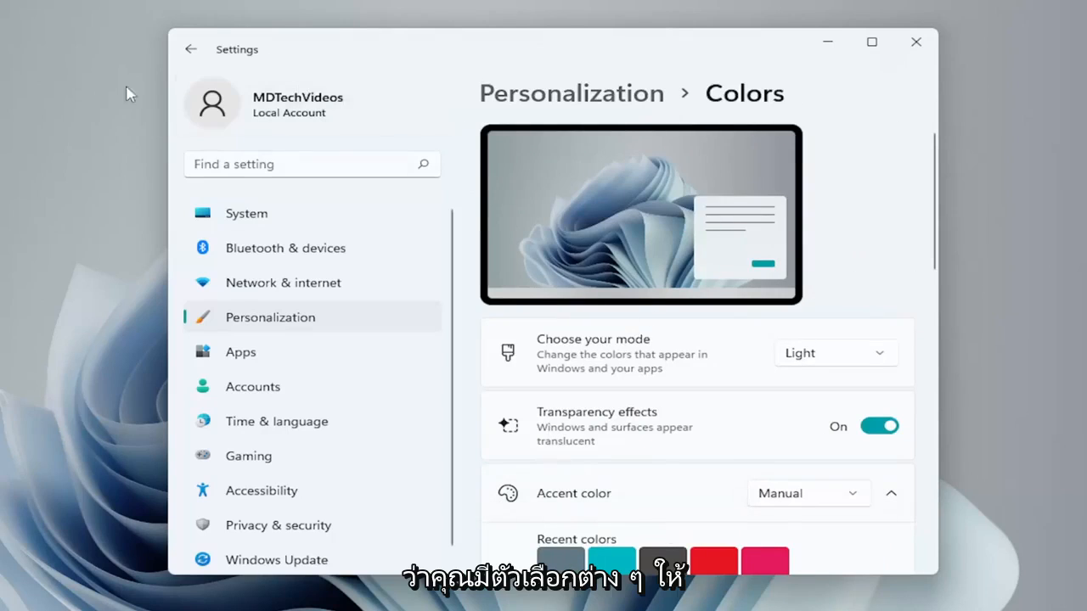
click(189, 49)
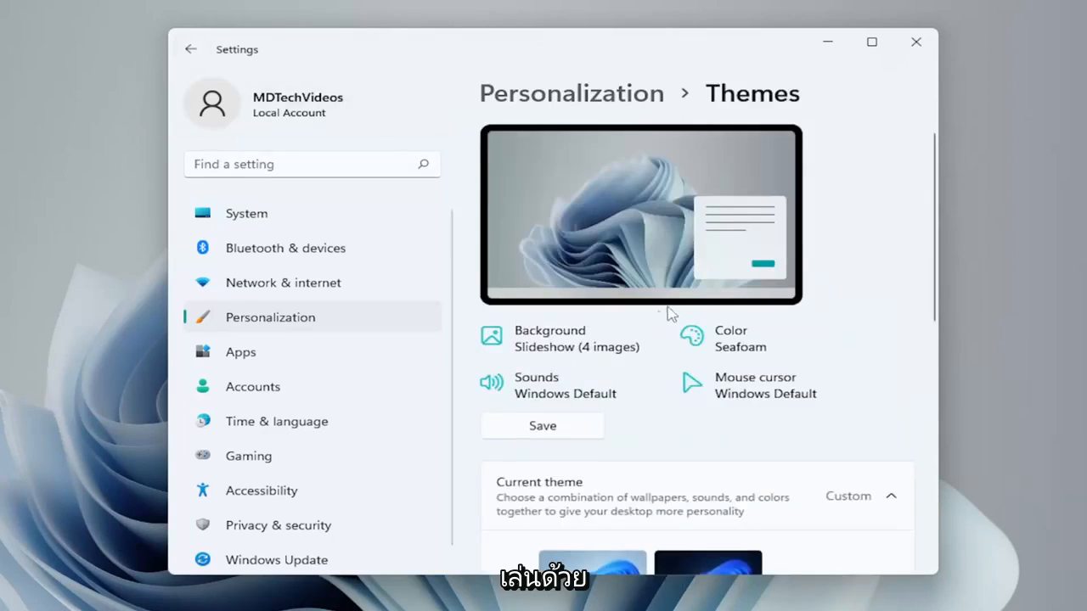
scroll(594, 378, down, 1)
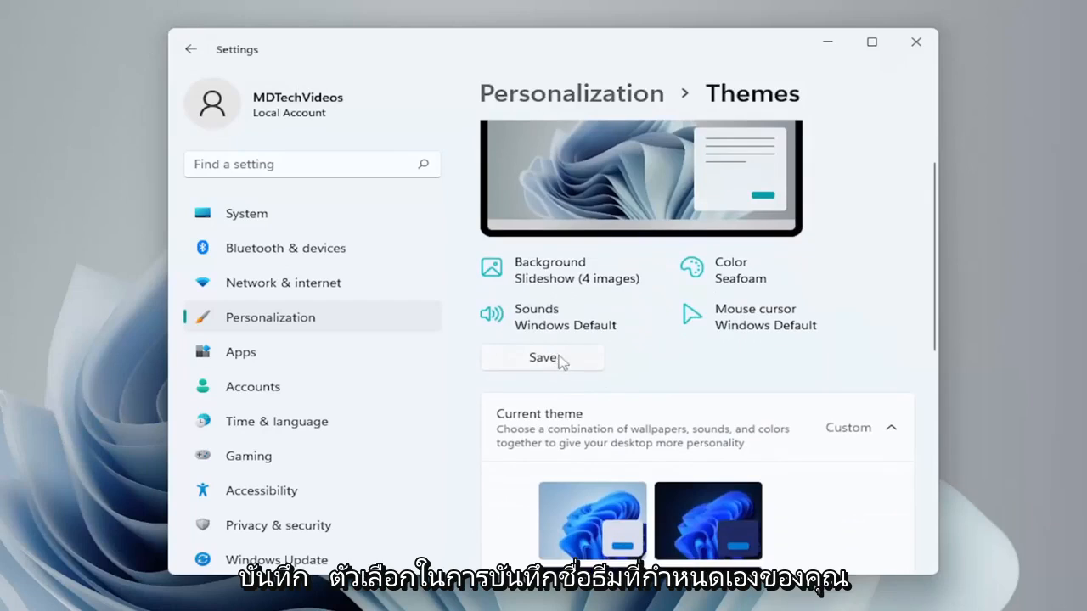
click(540, 361)
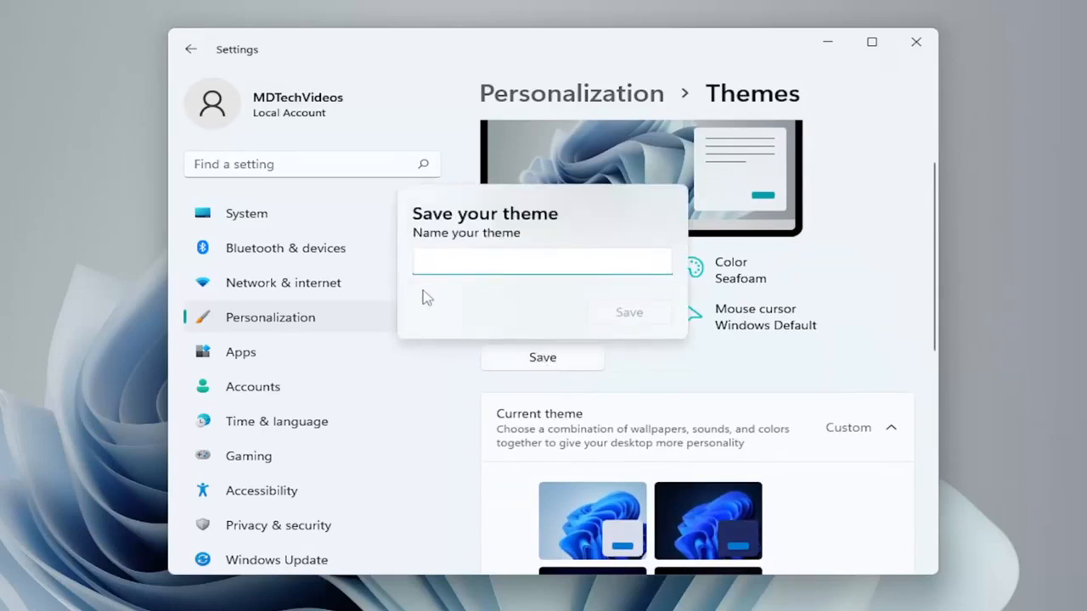
text(Whate)
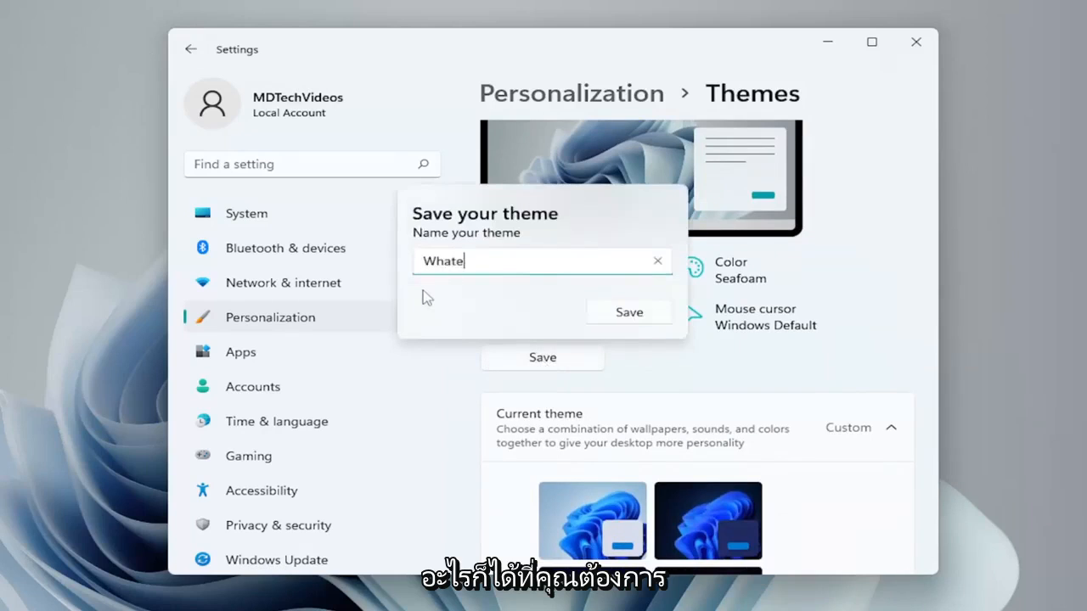
text(ant)
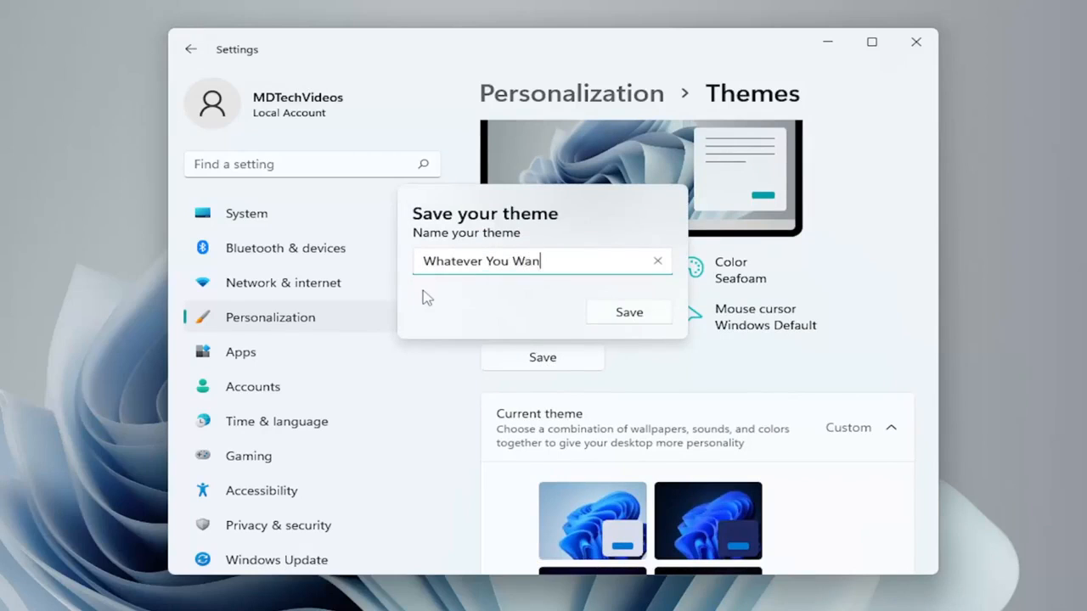
Step: Save the theme as 'Whatever You Want', then reapply the Windows (light) theme
click(630, 311)
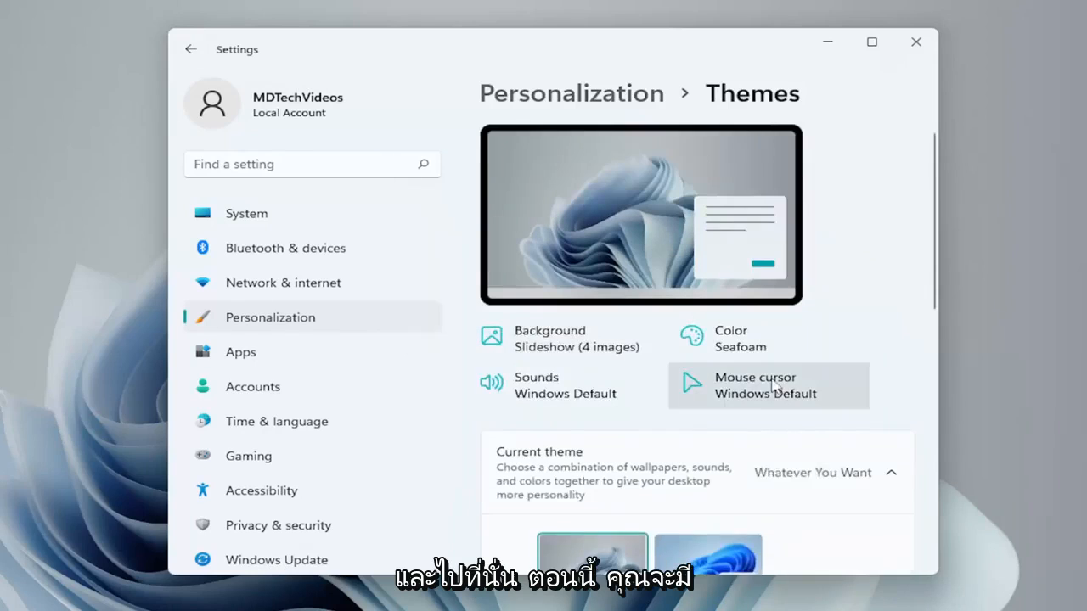
scroll(633, 340, down, 2)
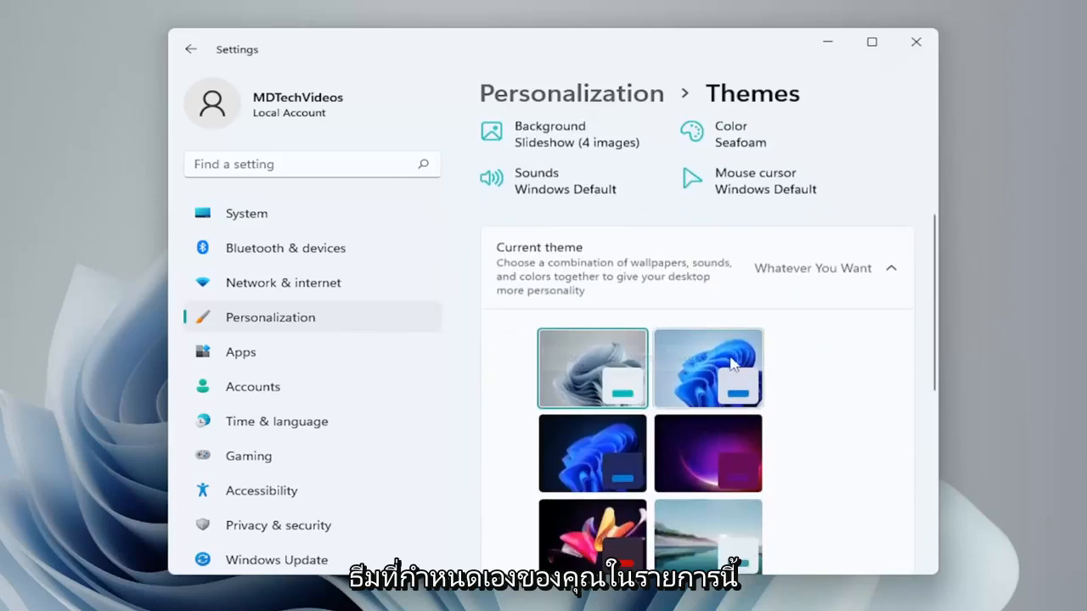
scroll(633, 394, down, 2)
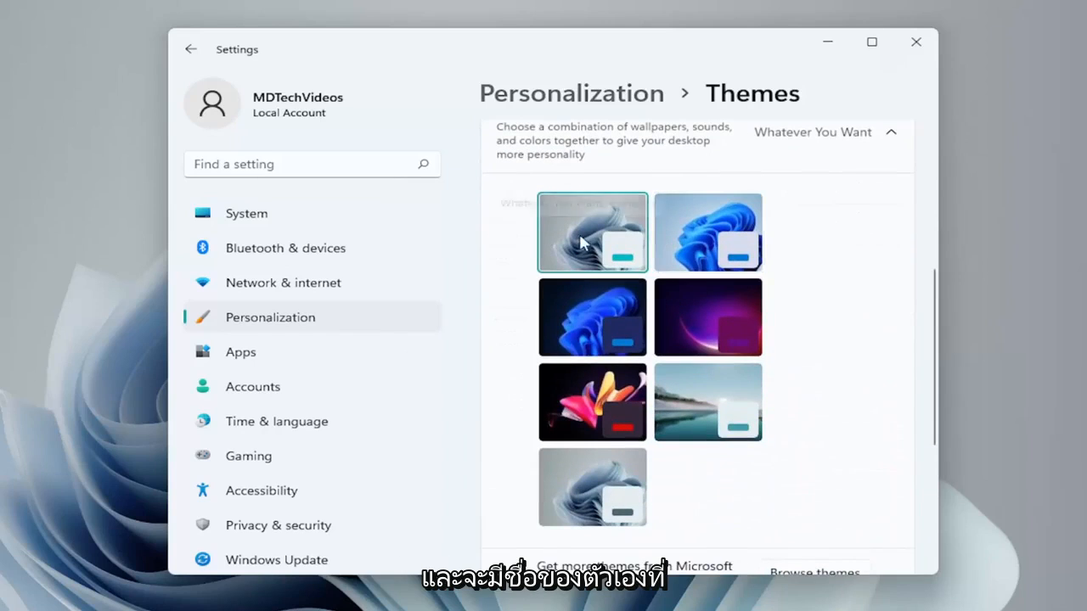
scroll(627, 315, down, 2)
scroll(627, 315, up, 2)
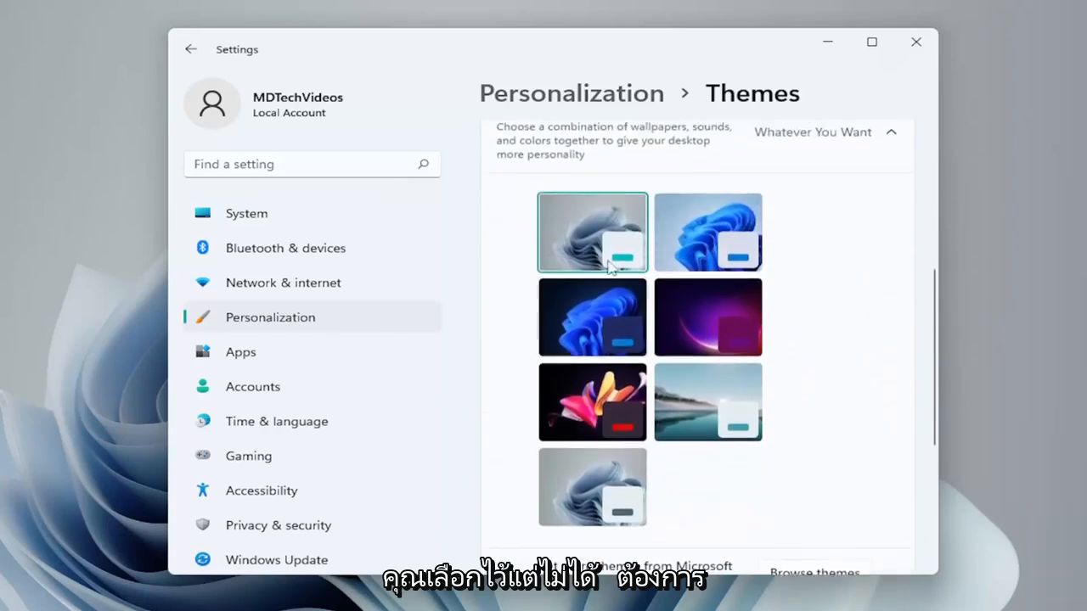
right_click(612, 238)
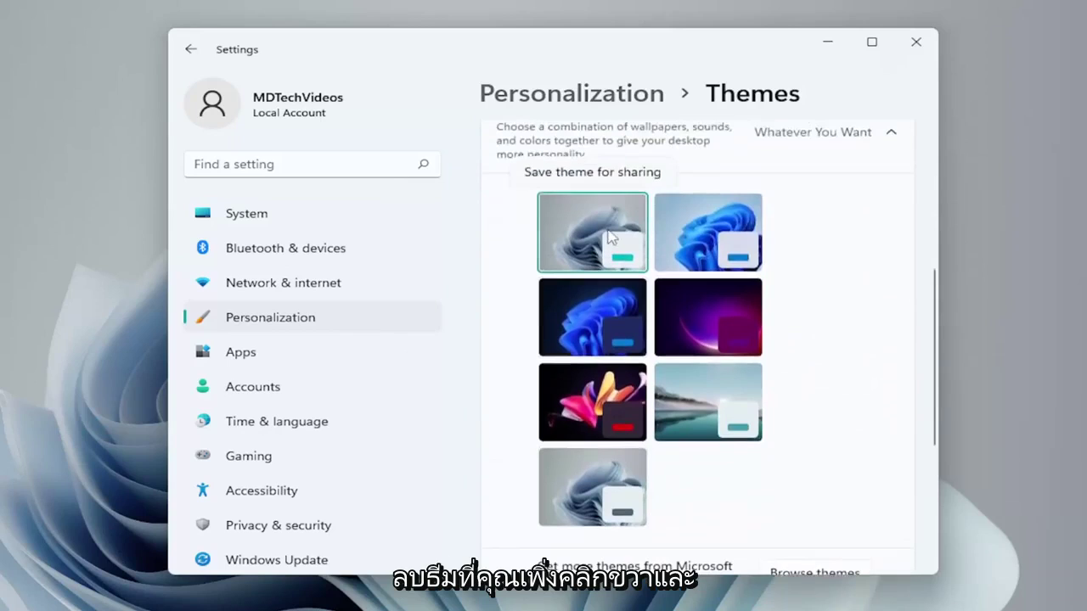
right_click(624, 289)
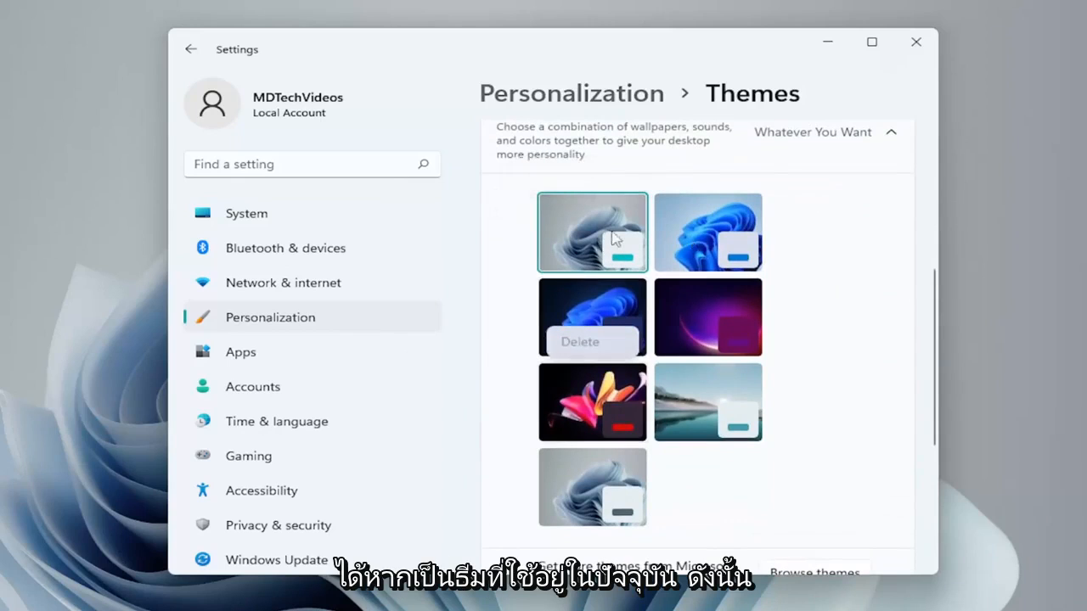
click(671, 271)
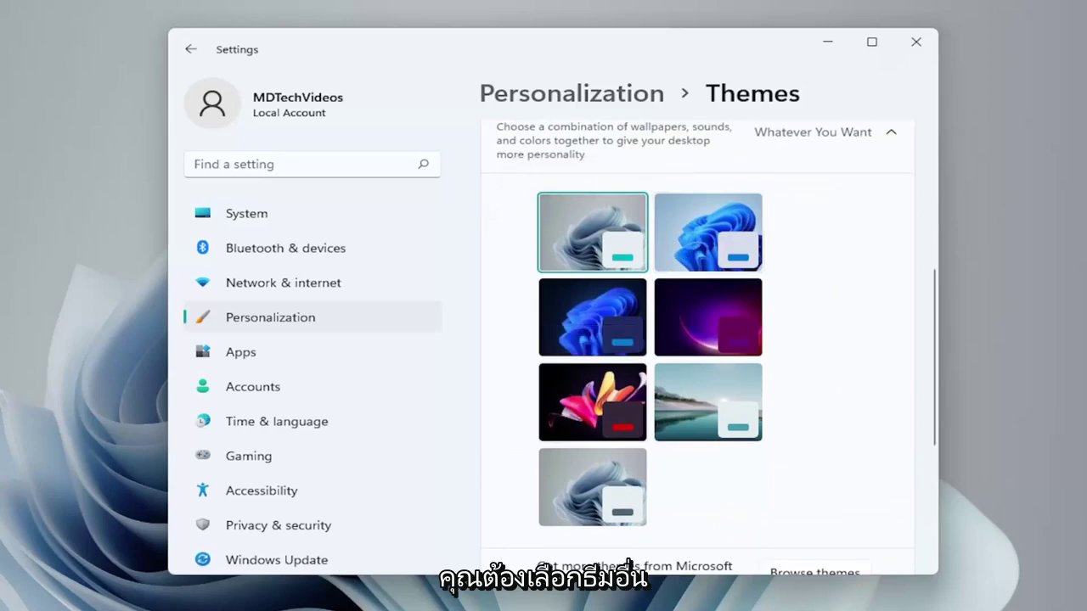
click(707, 233)
scroll(594, 382, down, 2)
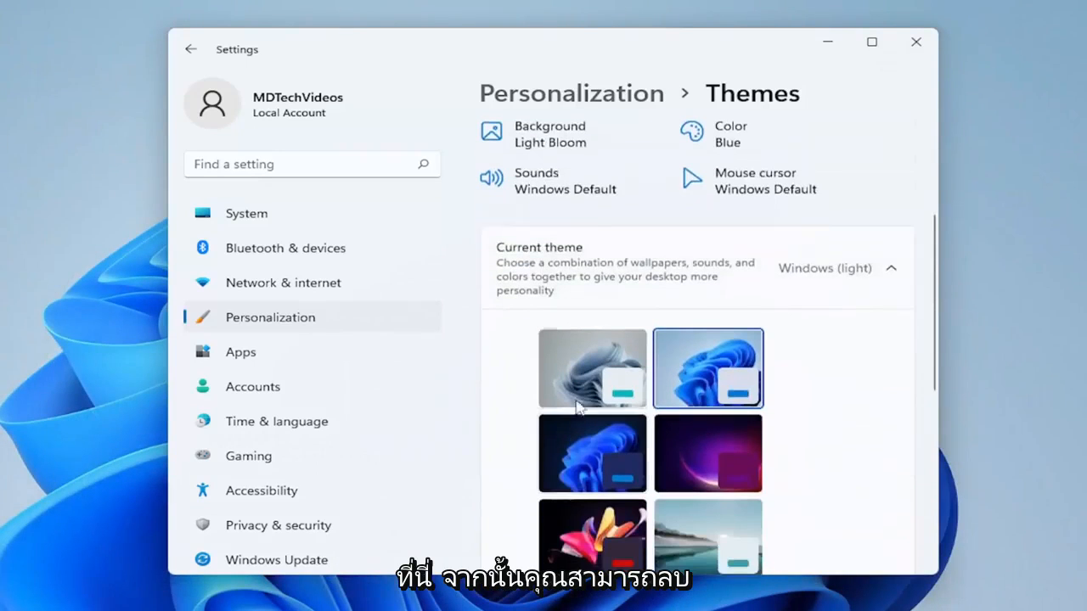
Step: Delete the 'Whatever You Want' theme and close Settings
right_click(586, 374)
click(581, 310)
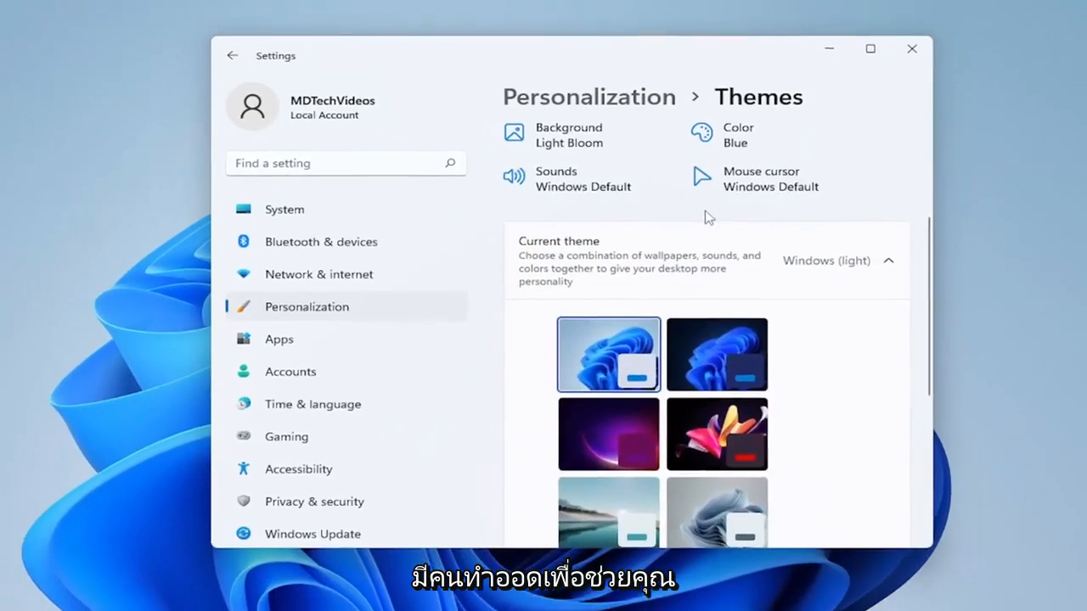
click(912, 49)
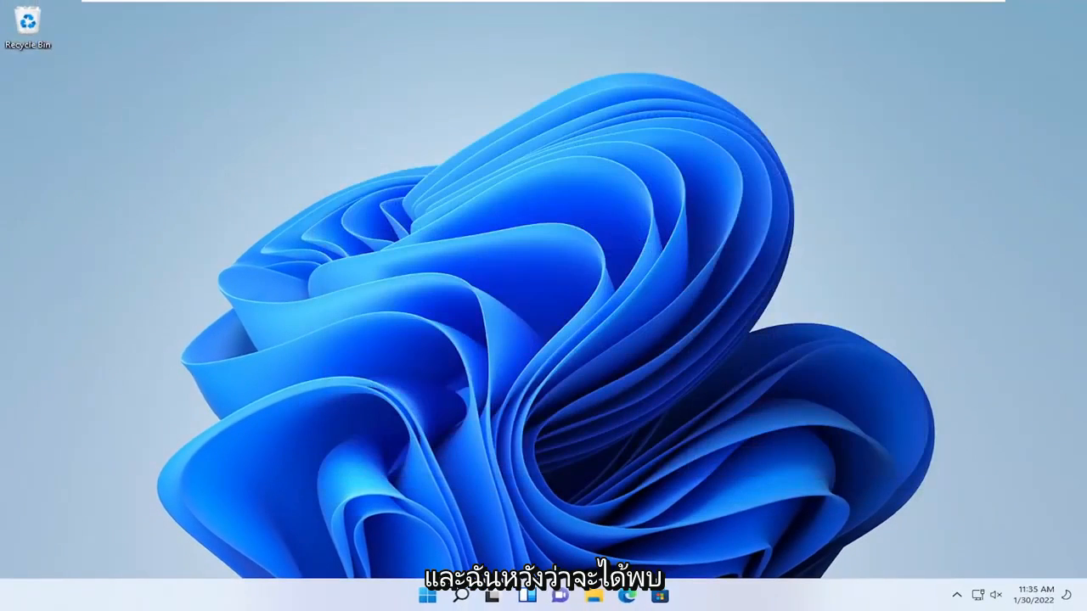